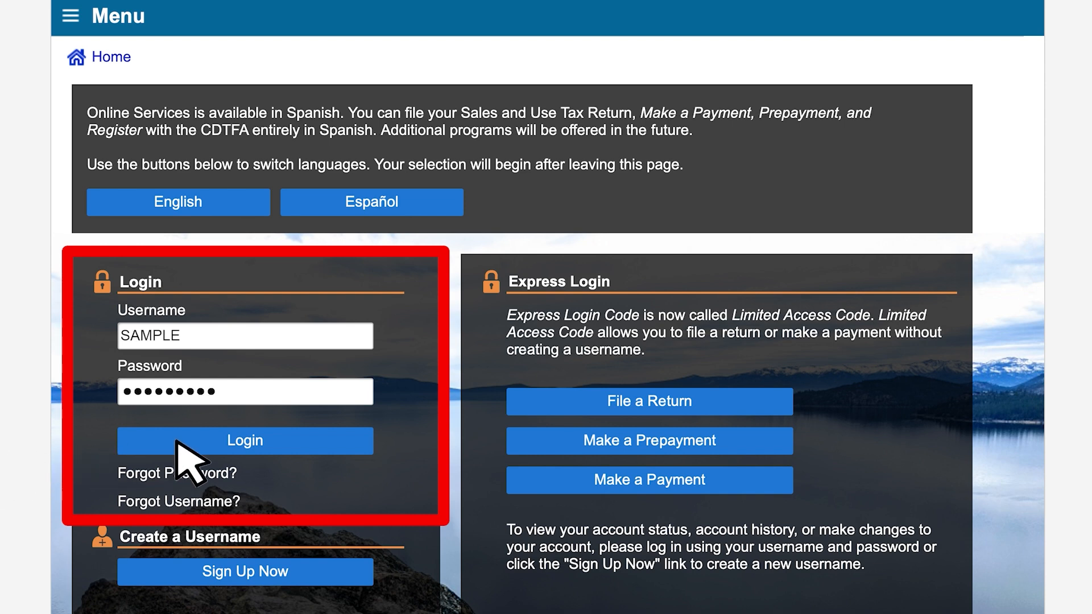
# Step: Log in and open the 31-Mar-2024 return for filing in the Diesel Supplier account
pyautogui.click(272, 439)
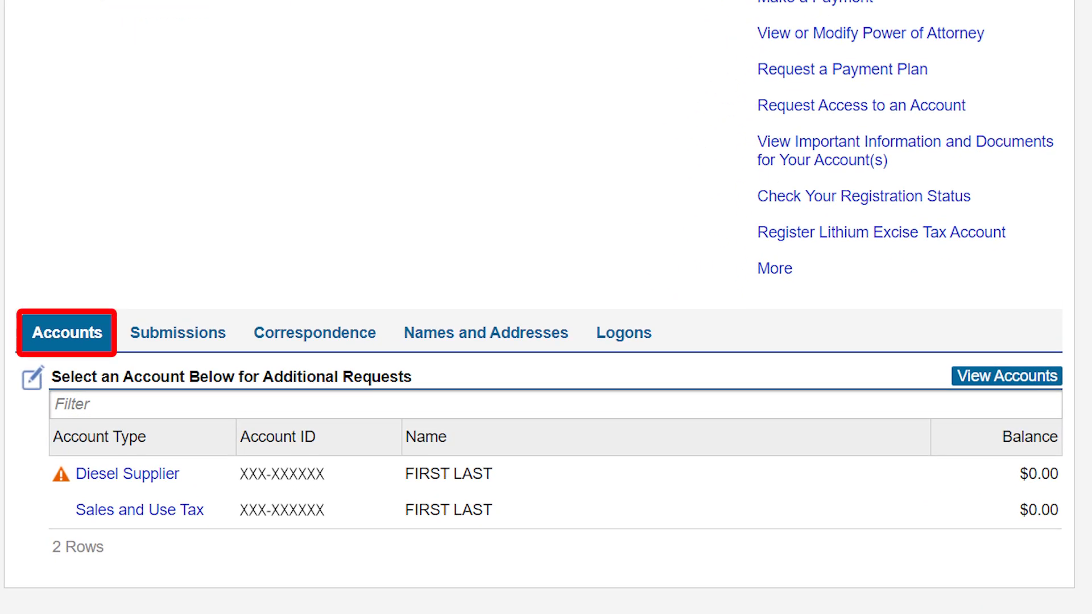
pyautogui.click(157, 478)
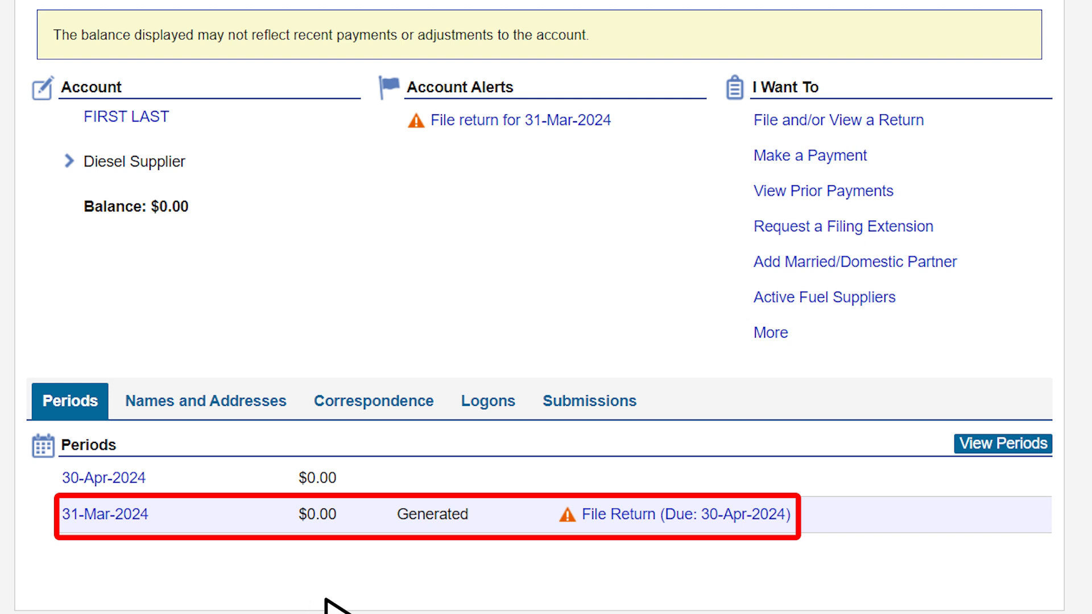
pyautogui.click(626, 515)
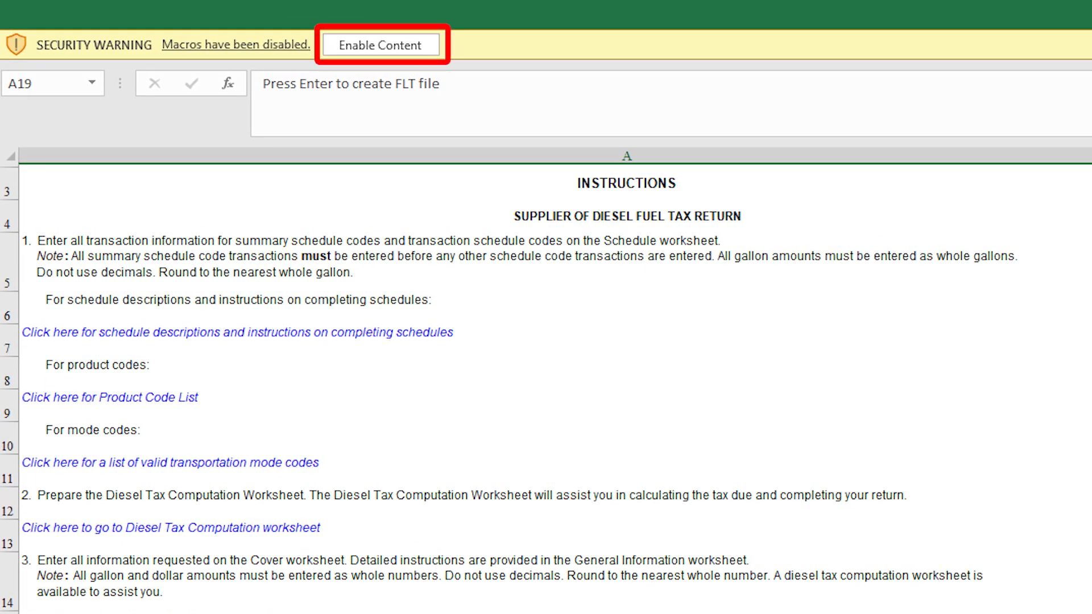
# Step: Switch to the Excel return template, enable its macros and review the General Information worksheet's filing instructions
pyautogui.click(391, 45)
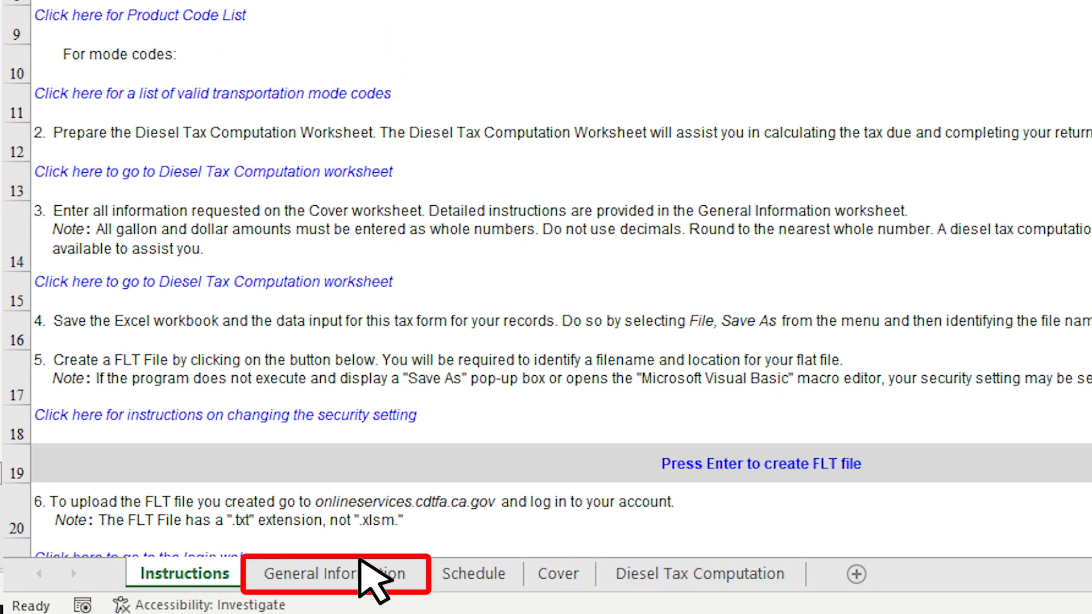
pyautogui.click(363, 572)
pyautogui.scroll(-5, 370, 586)
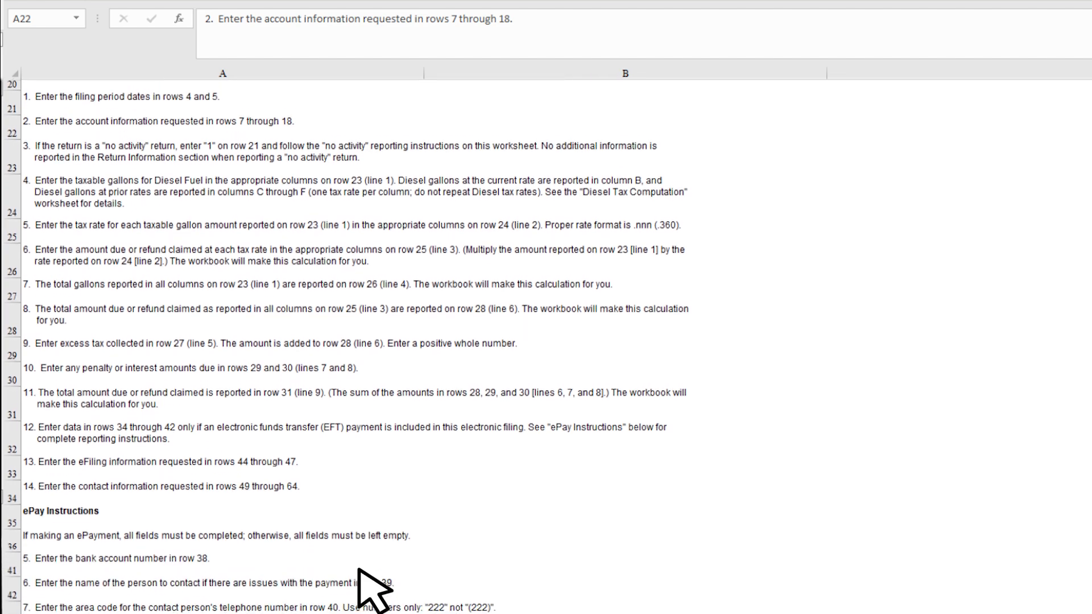
pyautogui.scroll(-3, 370, 585)
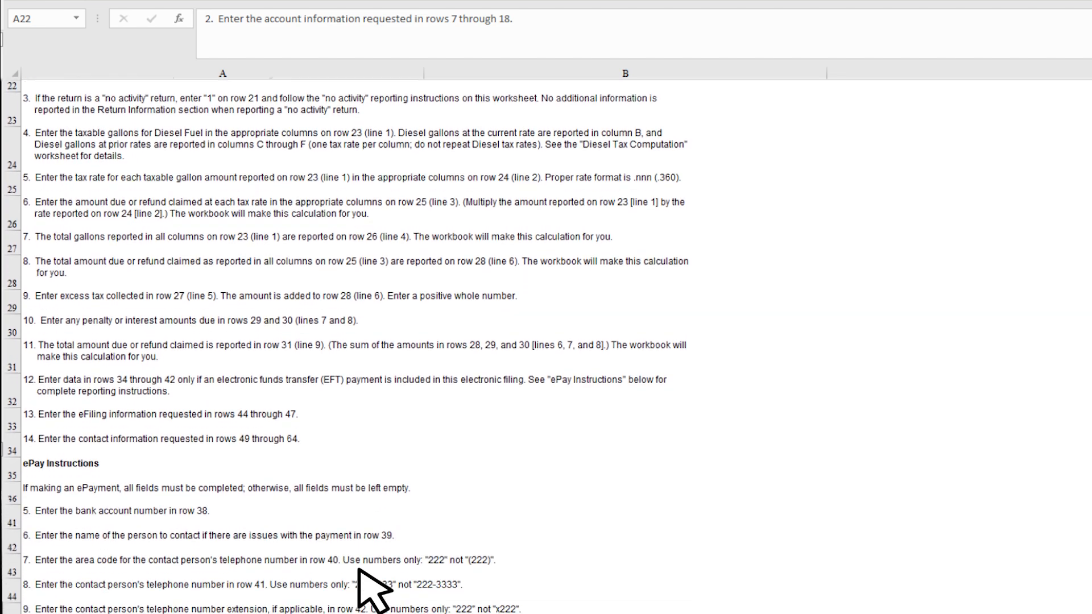
pyautogui.scroll(-3, 359, 570)
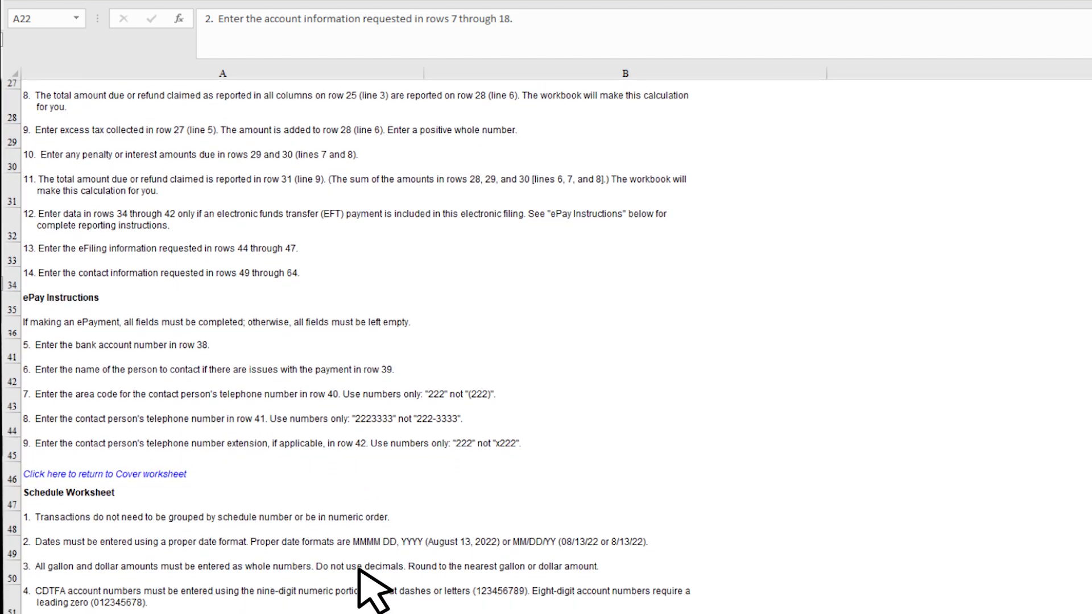
pyautogui.scroll(-1, 359, 570)
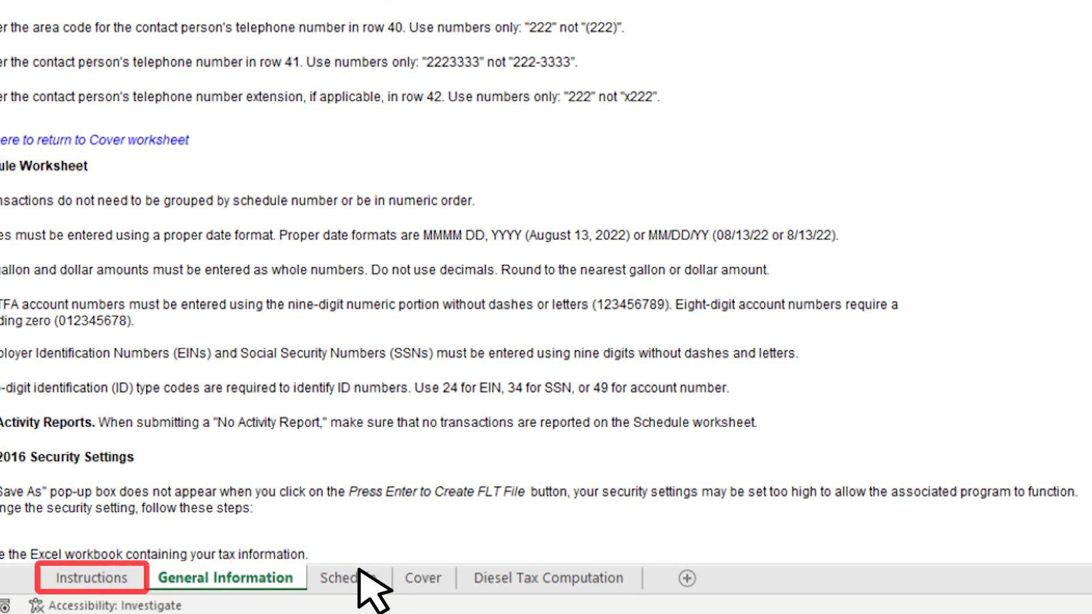
# Step: Review the Instructions, Schedule, Diesel Tax Computation and Cover worksheets, ending on the Instructions worksheet
pyautogui.click(99, 578)
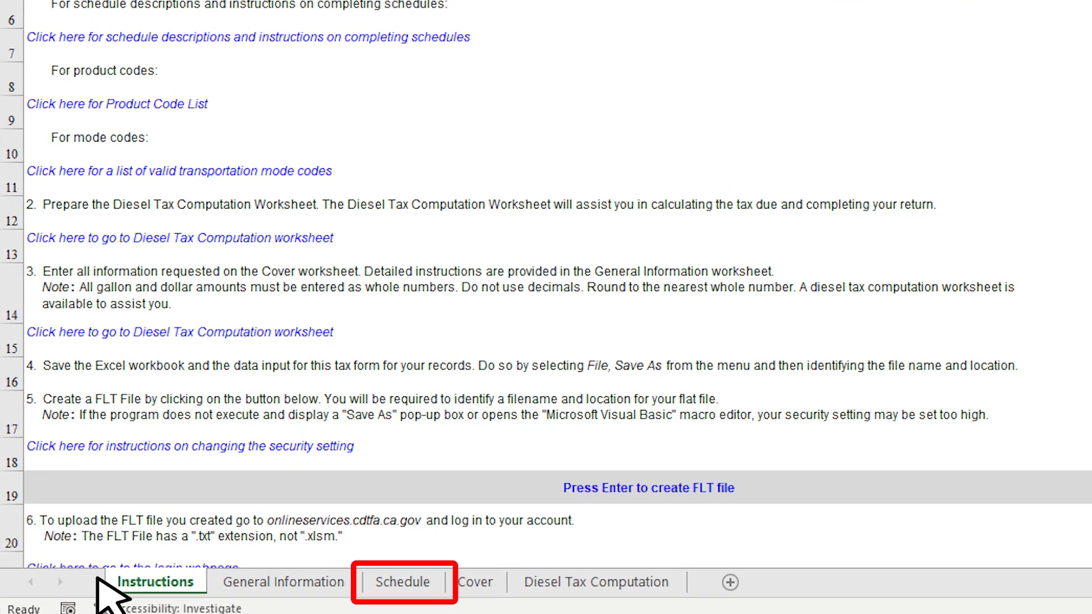
pyautogui.click(412, 580)
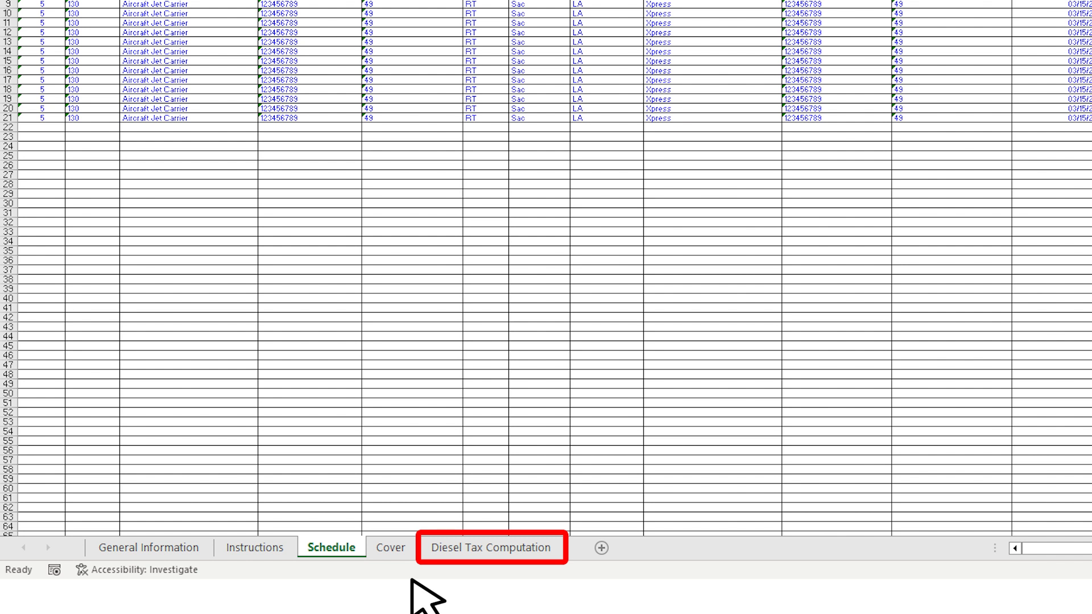
pyautogui.click(510, 547)
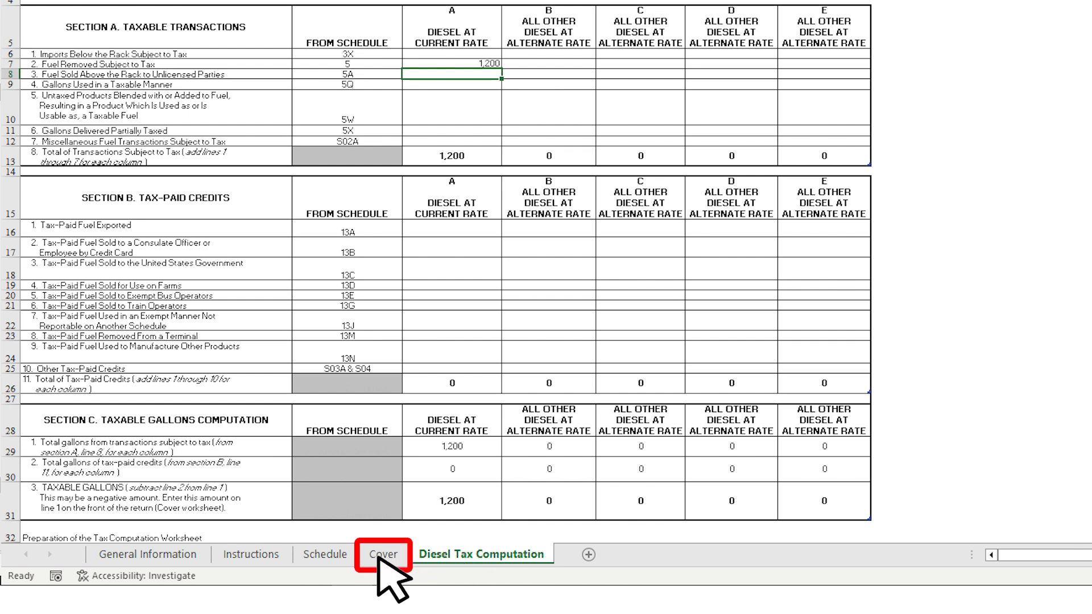
pyautogui.click(380, 556)
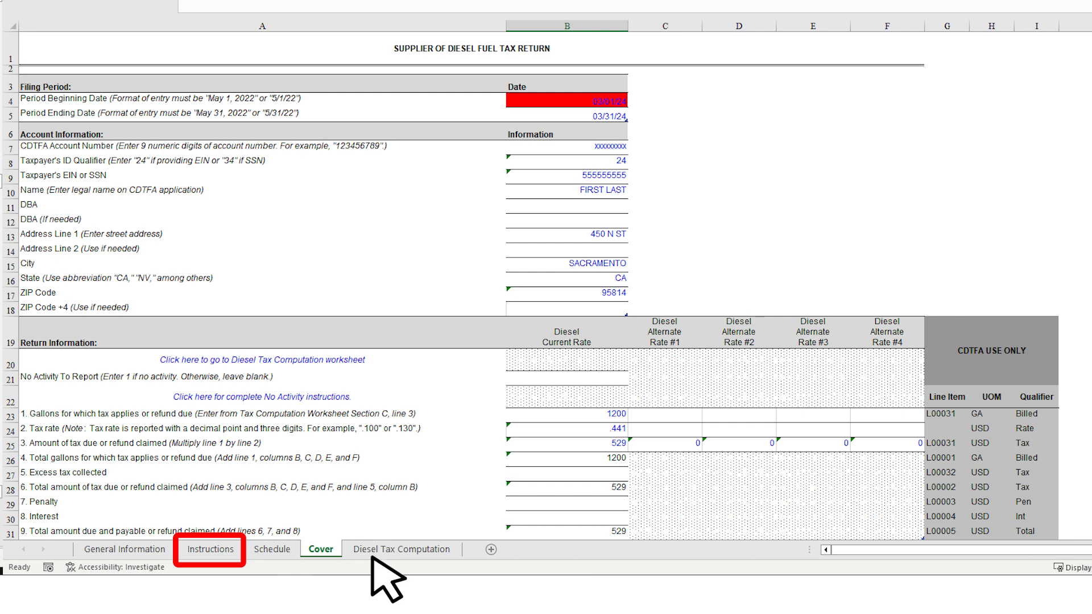
pyautogui.click(215, 550)
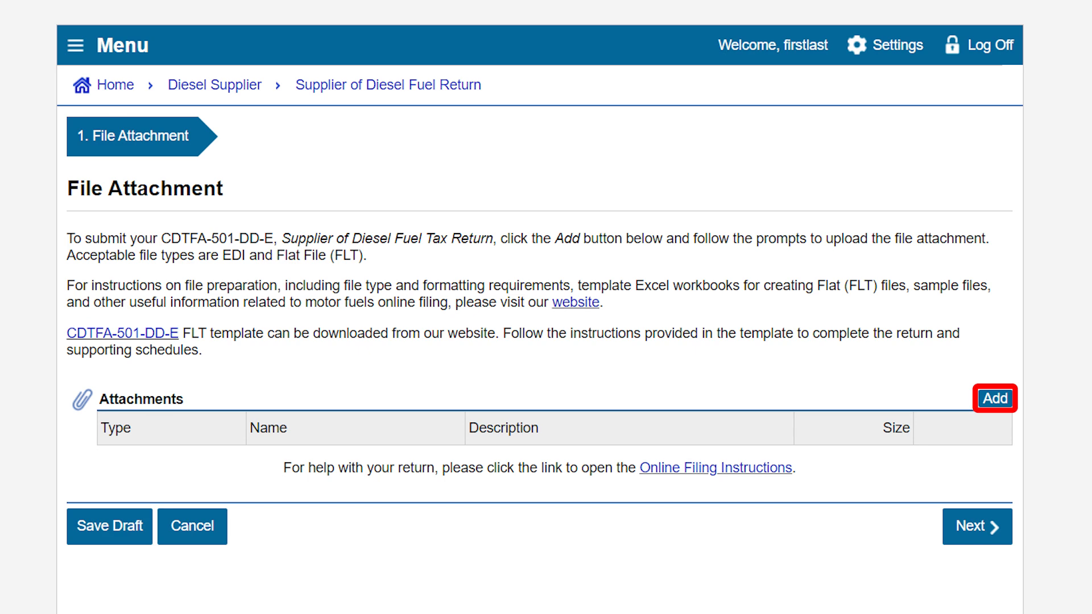
# Step: Attach Supplier of Diesel Fuel Tax Return.txt to the online return as a Motor Fuels Flat File (FLT) described as March 2024
pyautogui.click(998, 398)
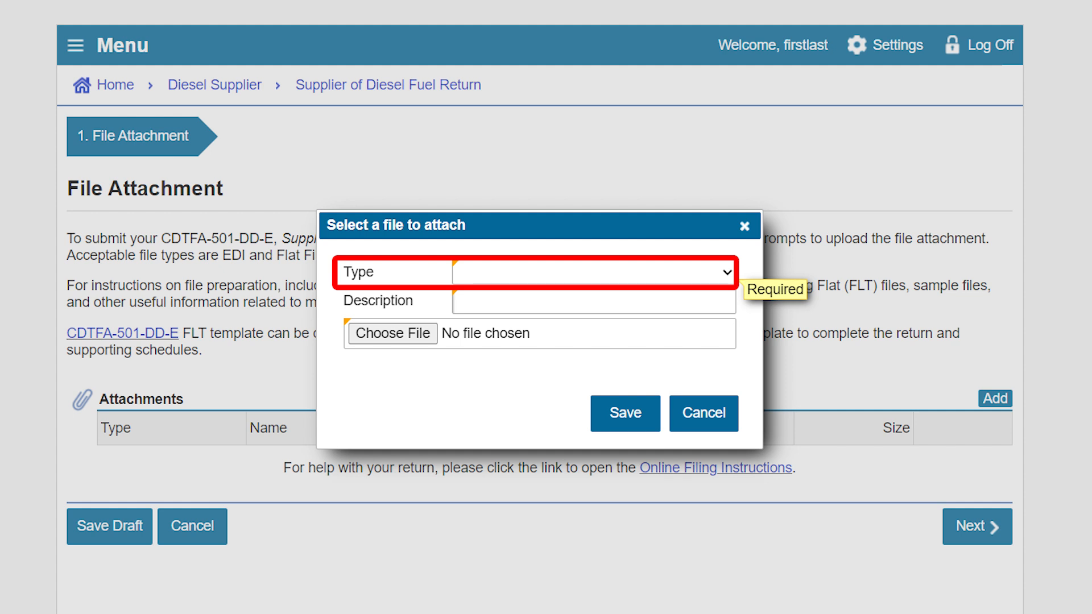
pyautogui.click(728, 273)
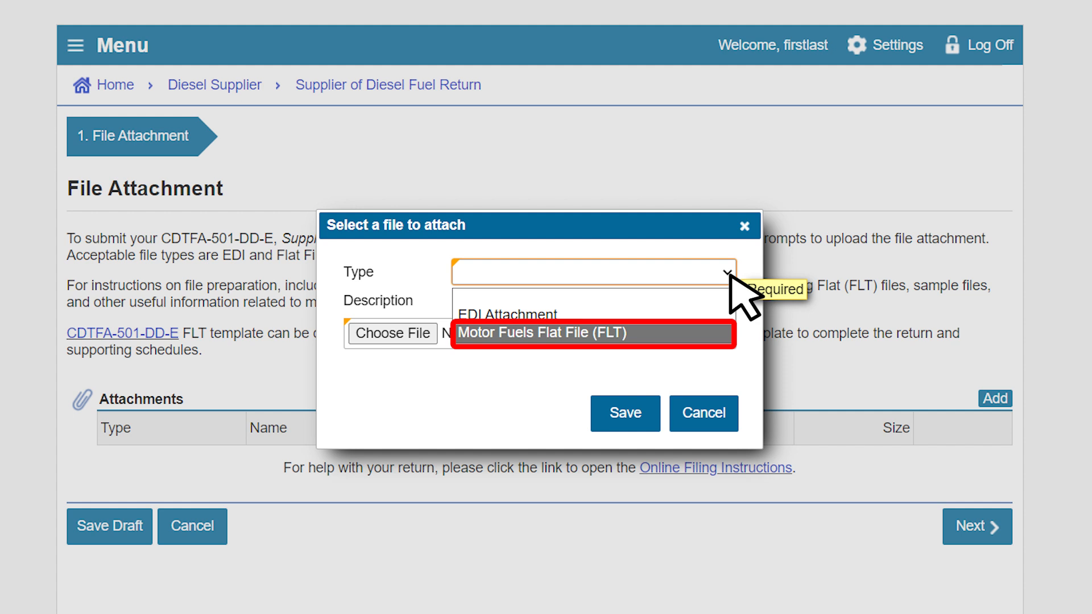
pyautogui.click(626, 331)
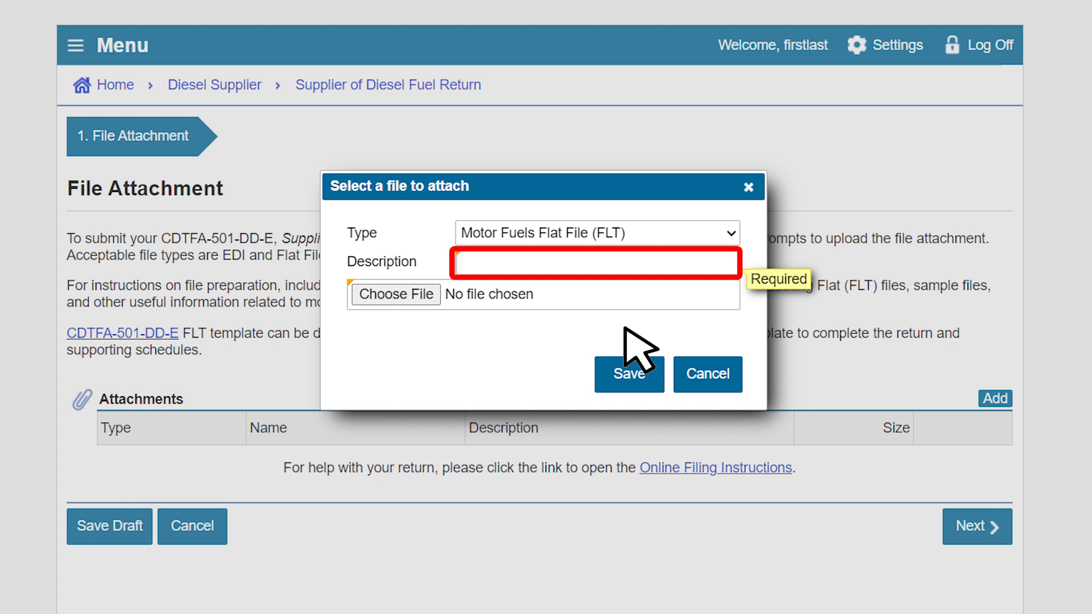
pyautogui.write('March 2024')
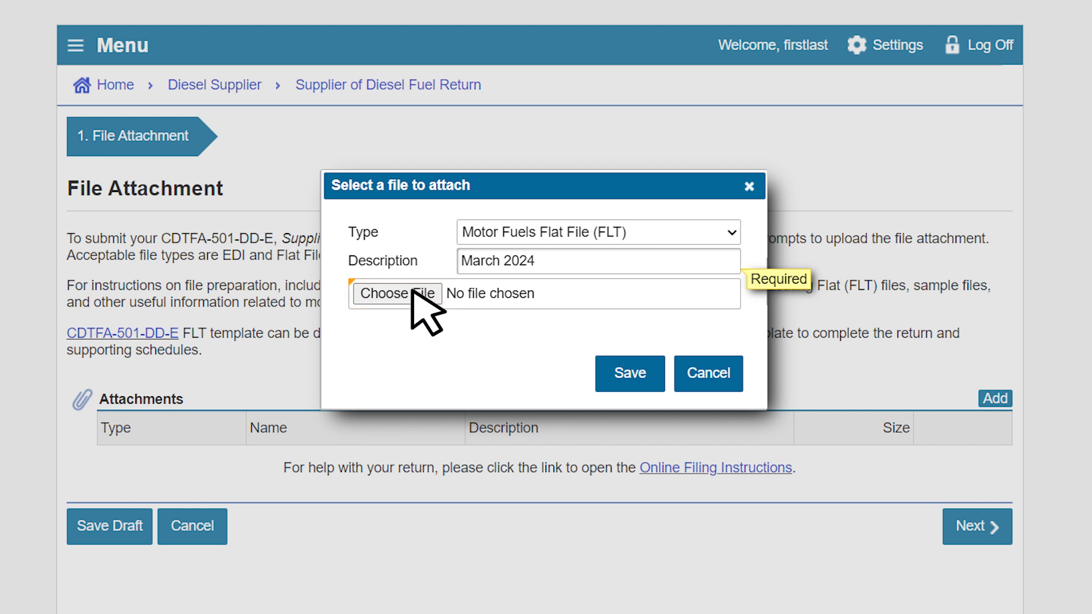
pyautogui.click(412, 292)
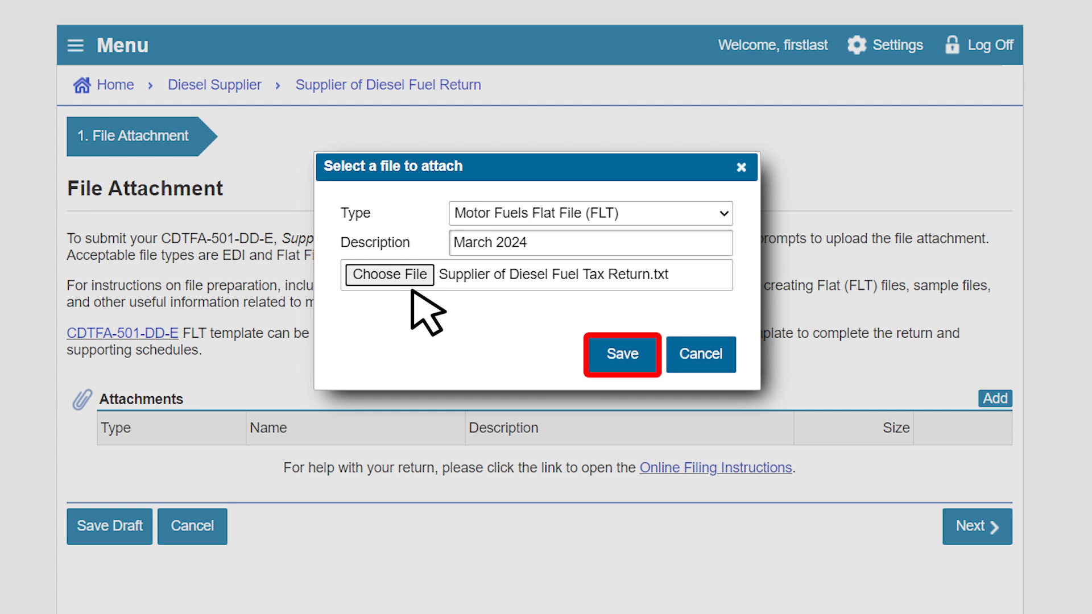
pyautogui.click(623, 354)
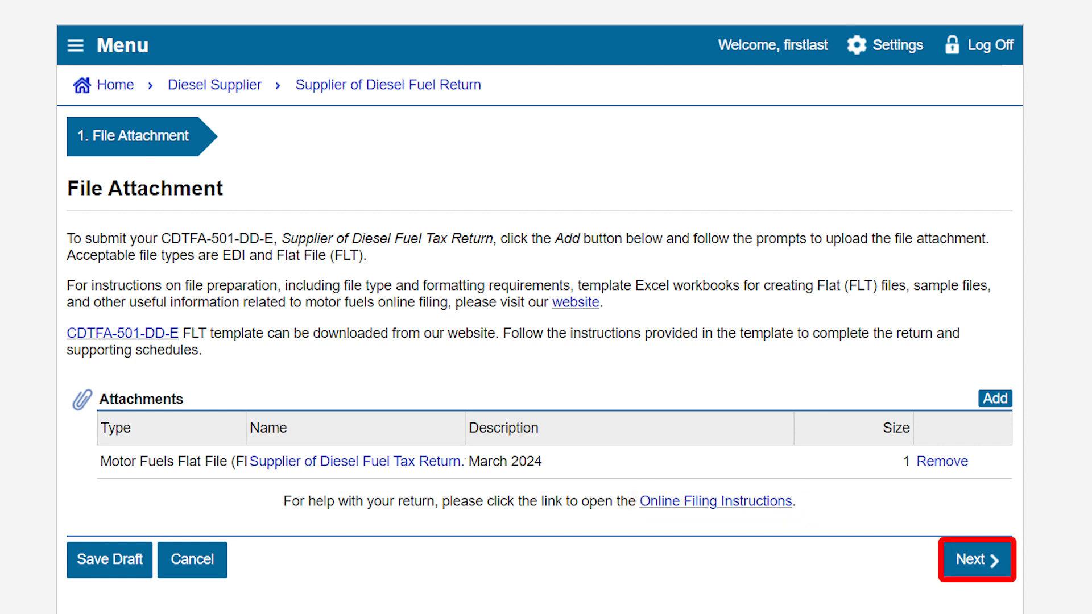
# Step: Proceed through the schedule totals, answer No to having collected excess tax, and continue to the return summary
pyautogui.click(974, 557)
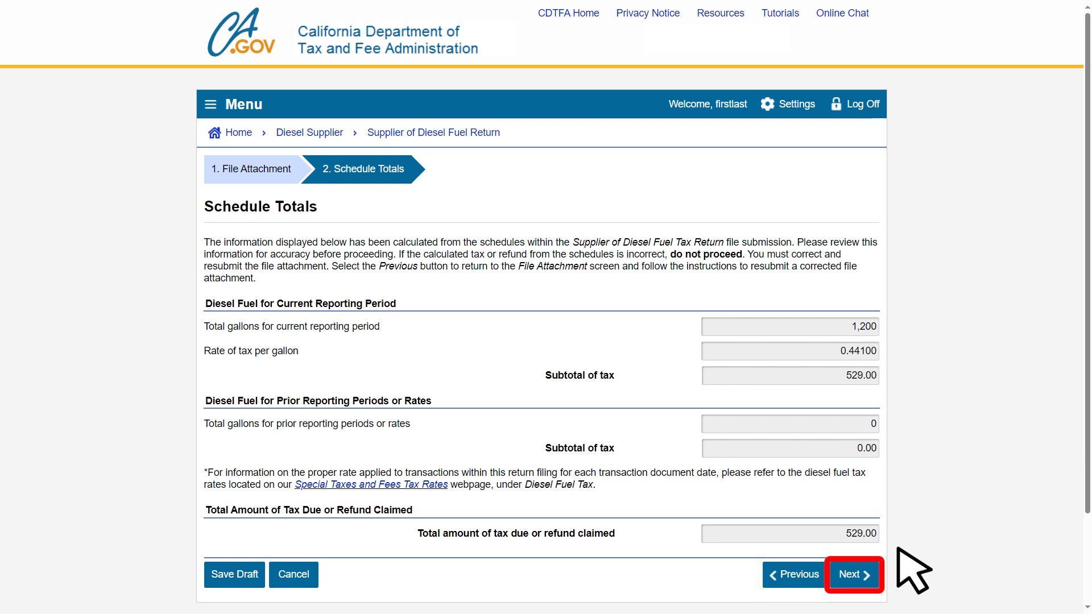
pyautogui.click(852, 575)
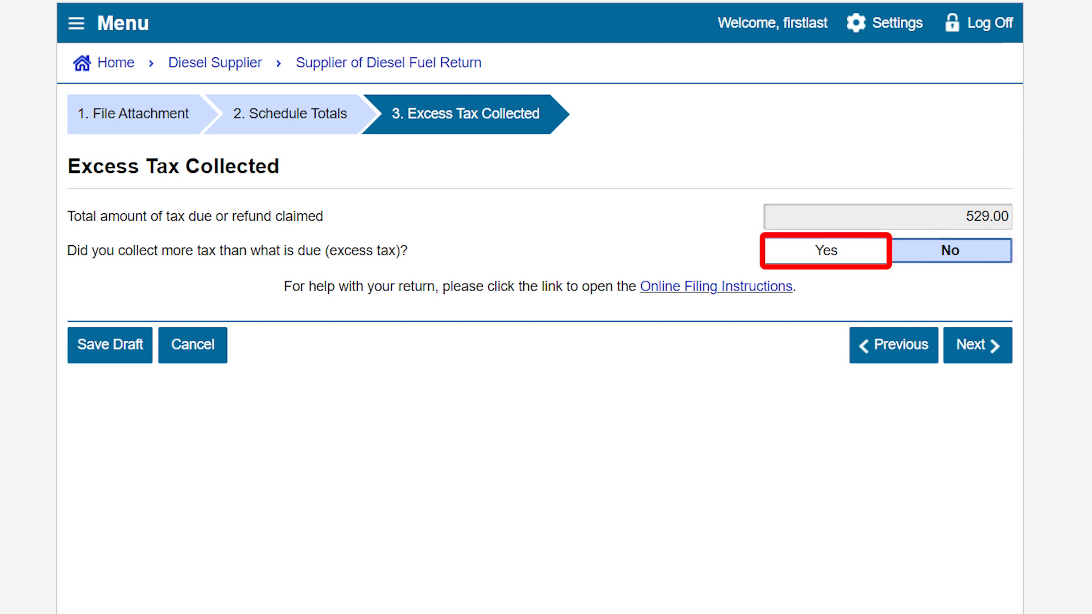
pyautogui.click(833, 253)
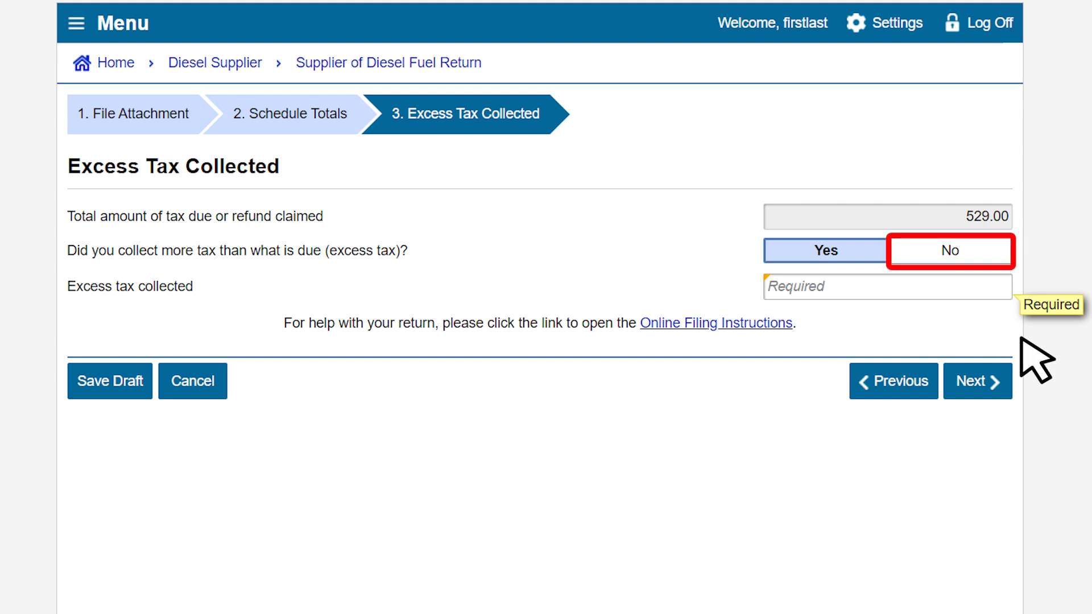
pyautogui.click(924, 253)
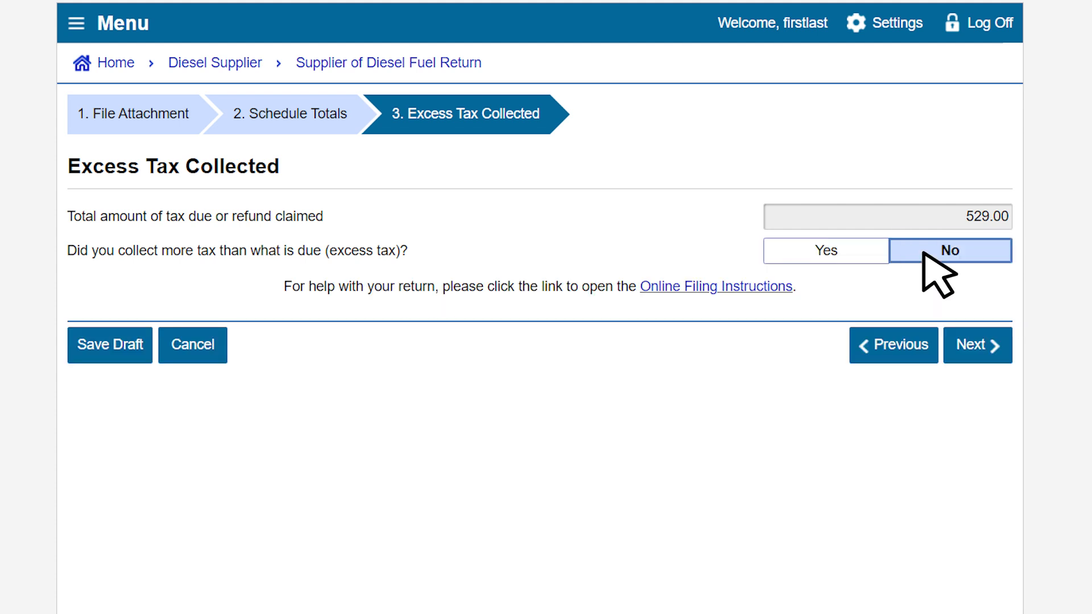
pyautogui.click(985, 353)
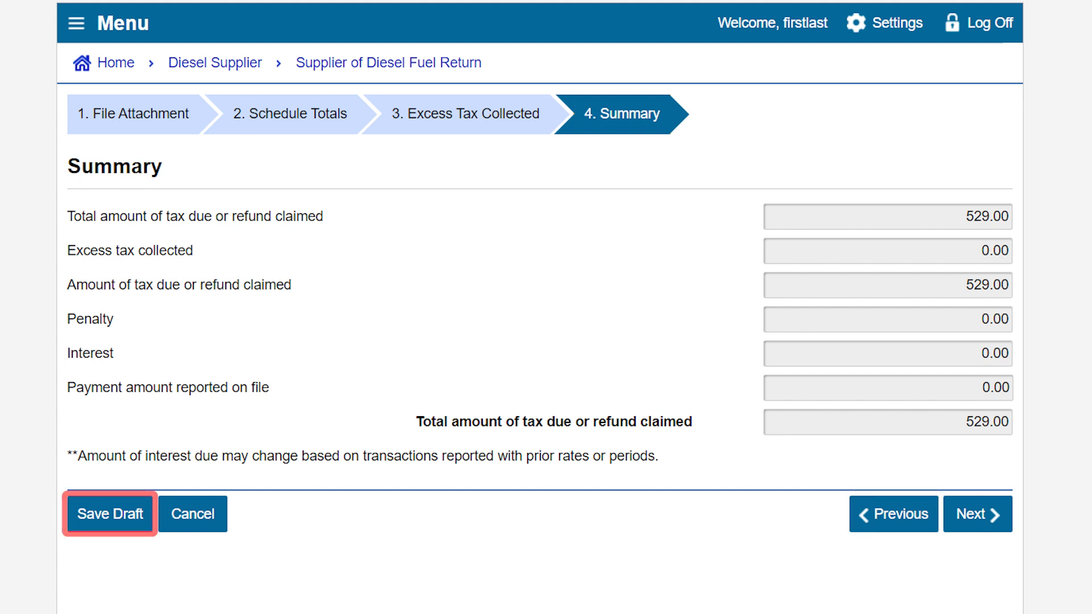
# Step: Save the return as a draft, confirming with the account password, and resume editing it
pyautogui.click(116, 515)
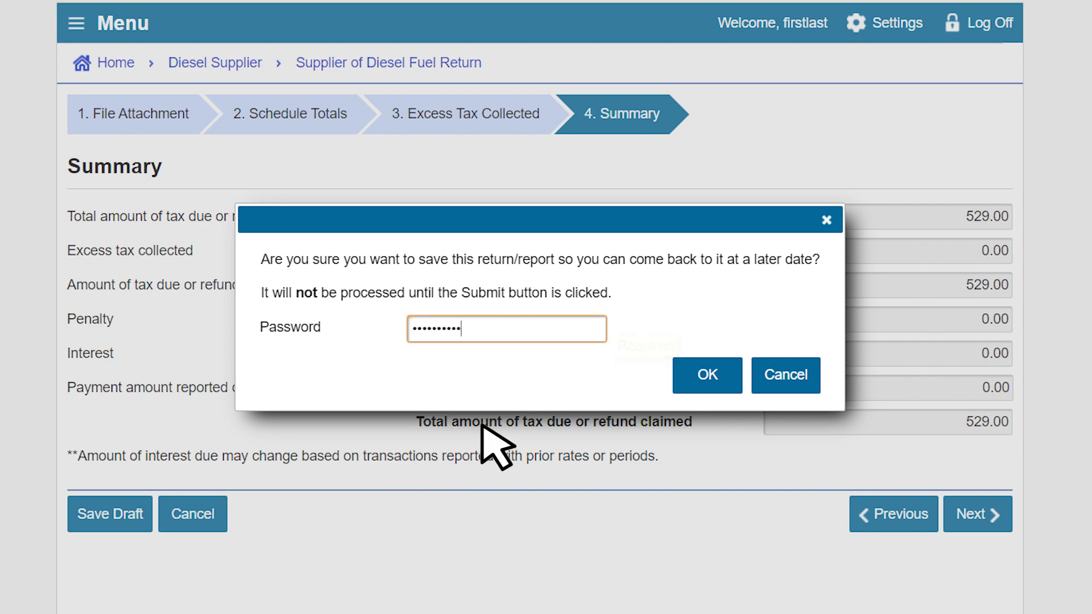
pyautogui.click(699, 374)
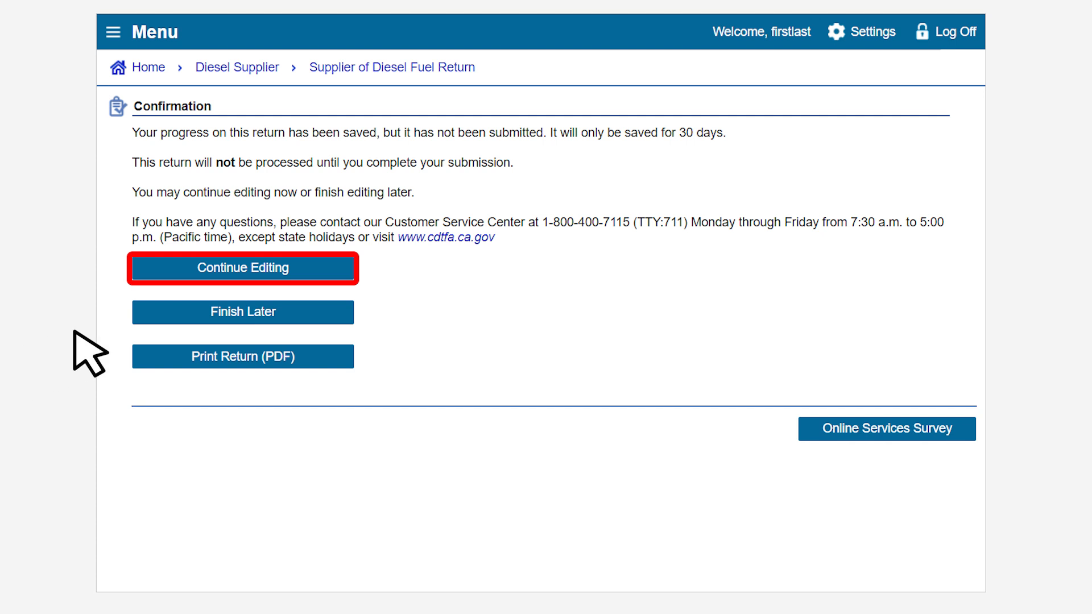
pyautogui.click(260, 267)
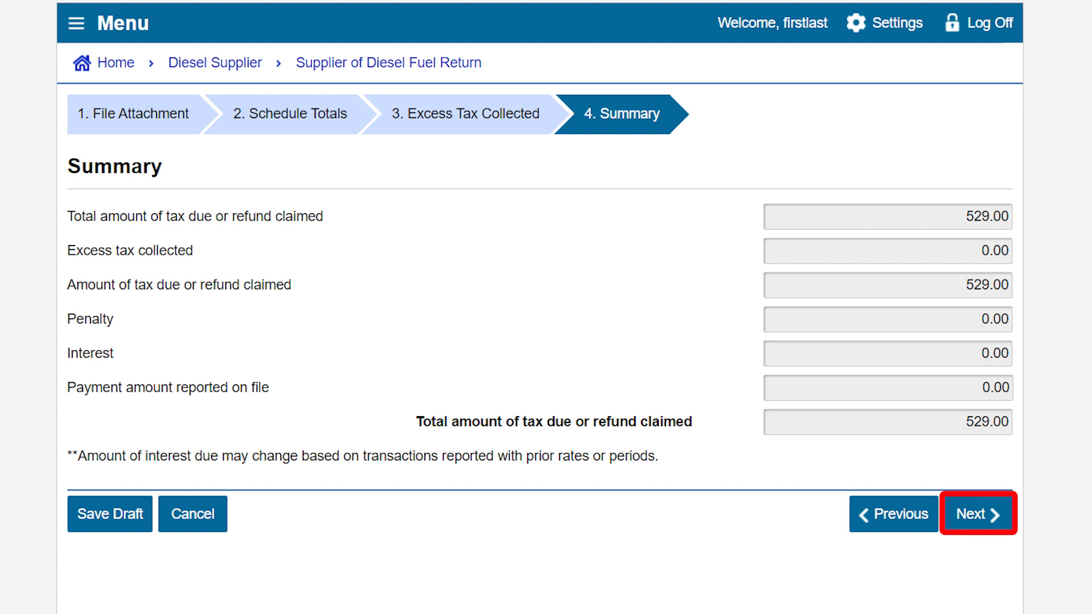
# Step: Enter OWNER as the filer's title on the certification page and submit the return, accepting the declaration with the account password
pyautogui.click(978, 514)
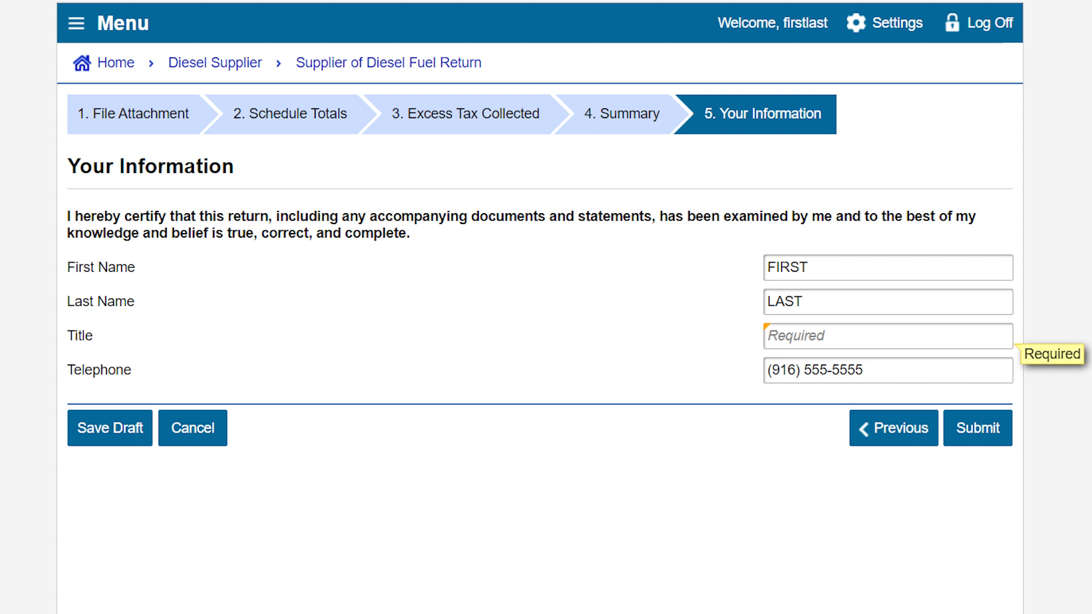
pyautogui.write('OWNER')
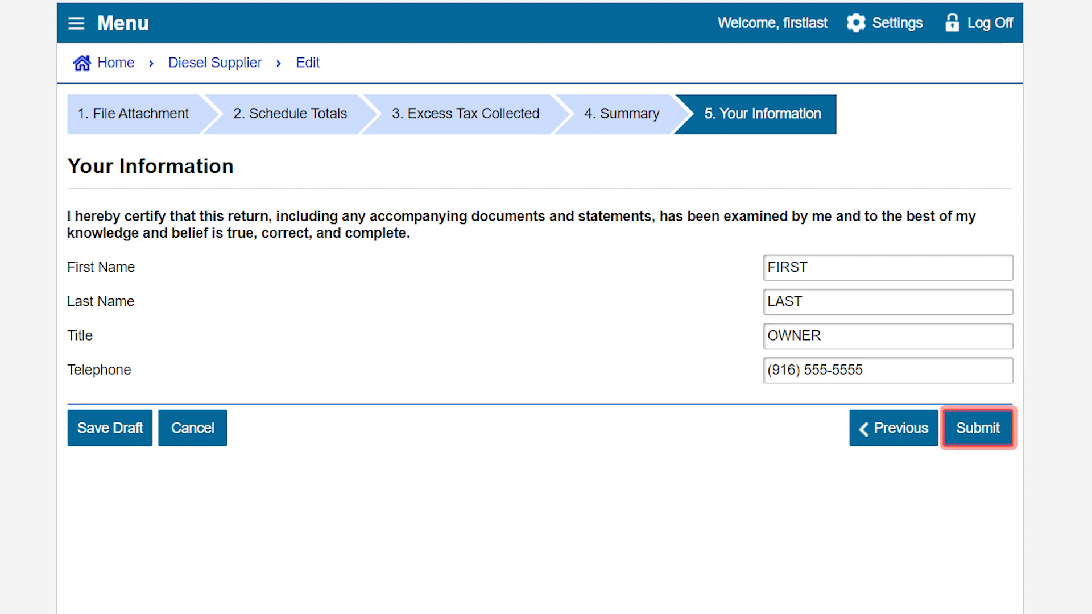
pyautogui.click(977, 428)
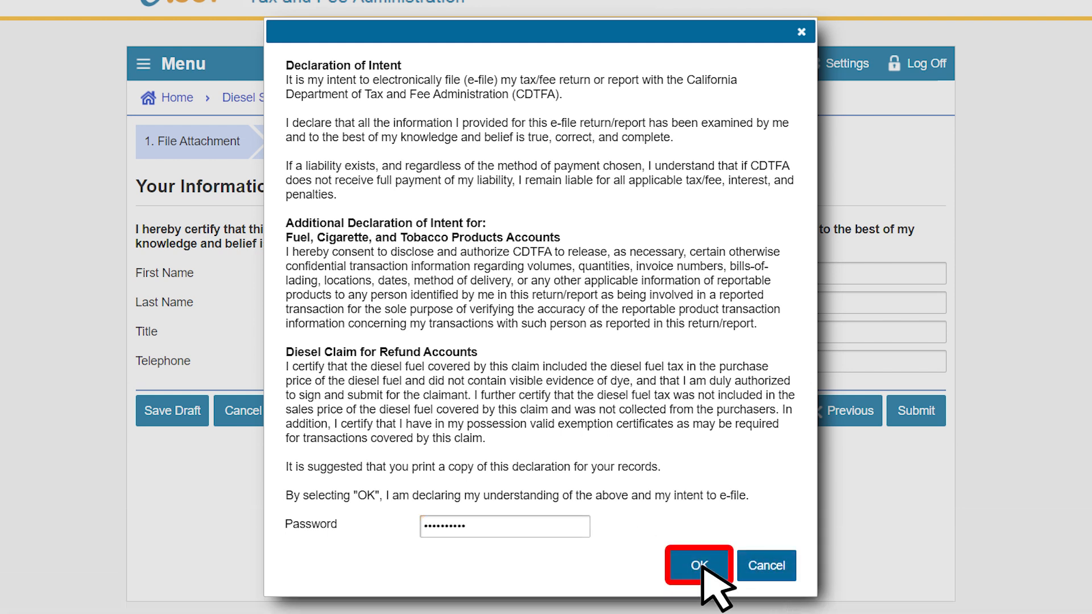
pyautogui.click(703, 567)
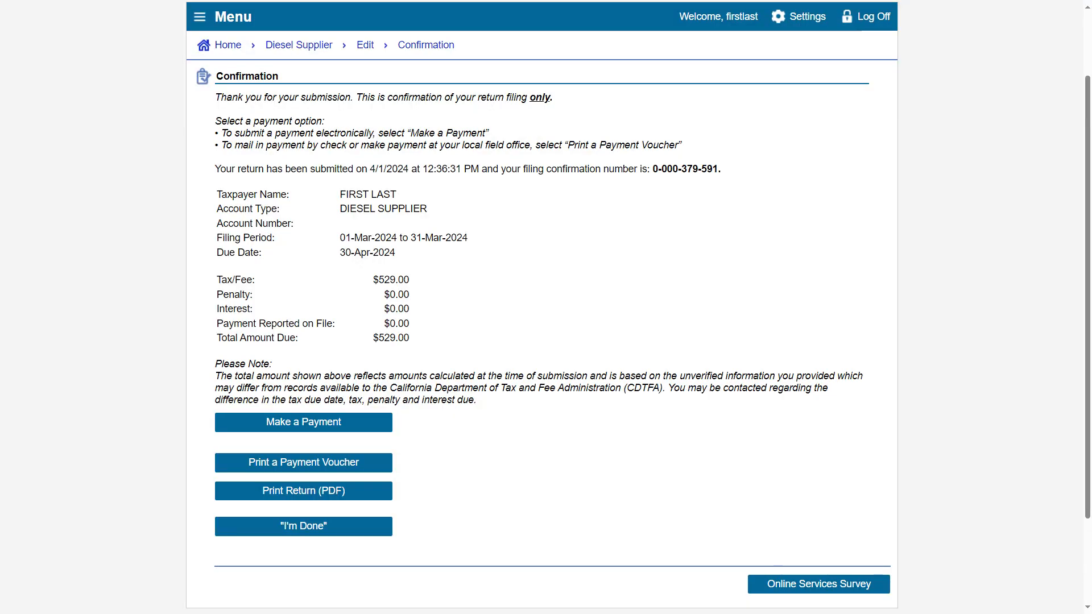